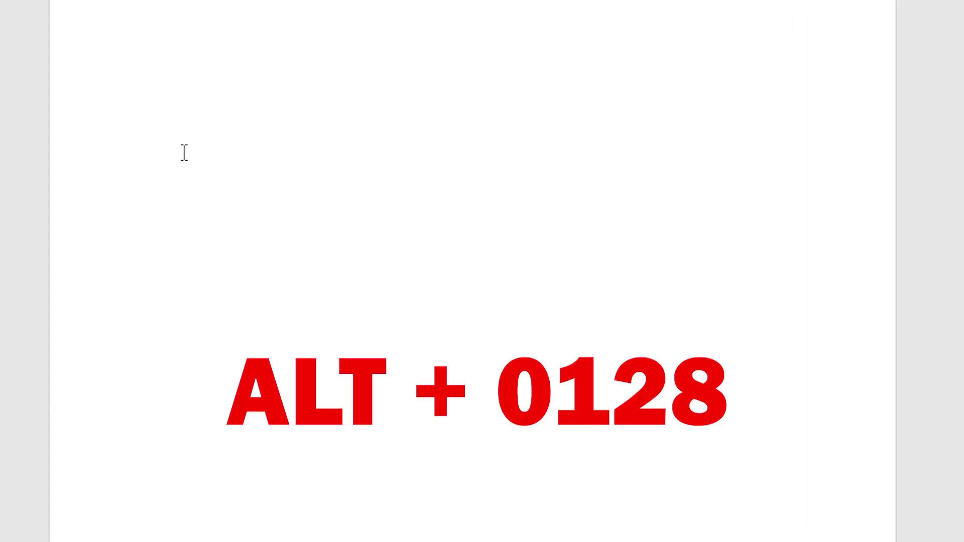
- Insert a euro sign (€) at the start of the document with Alt code 0128
type("€")
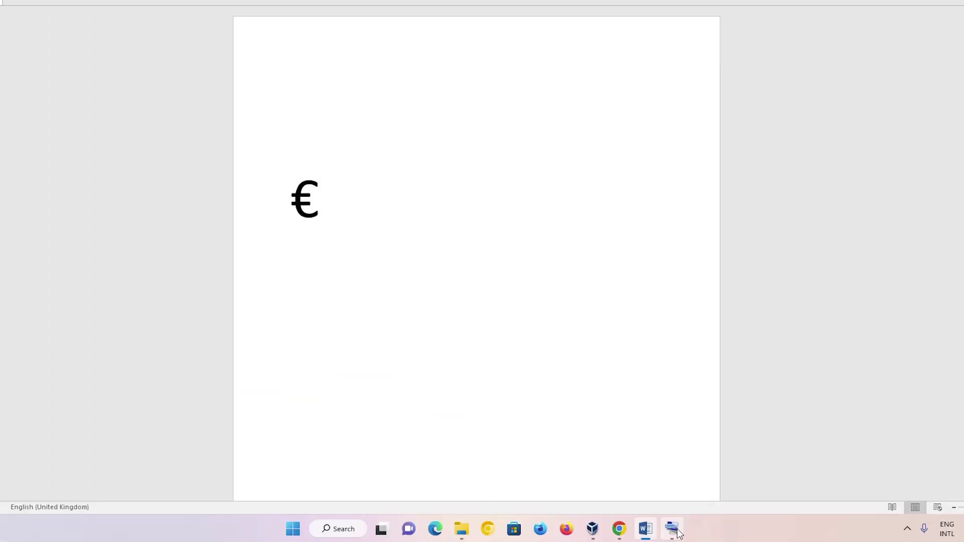
left_click(673, 528)
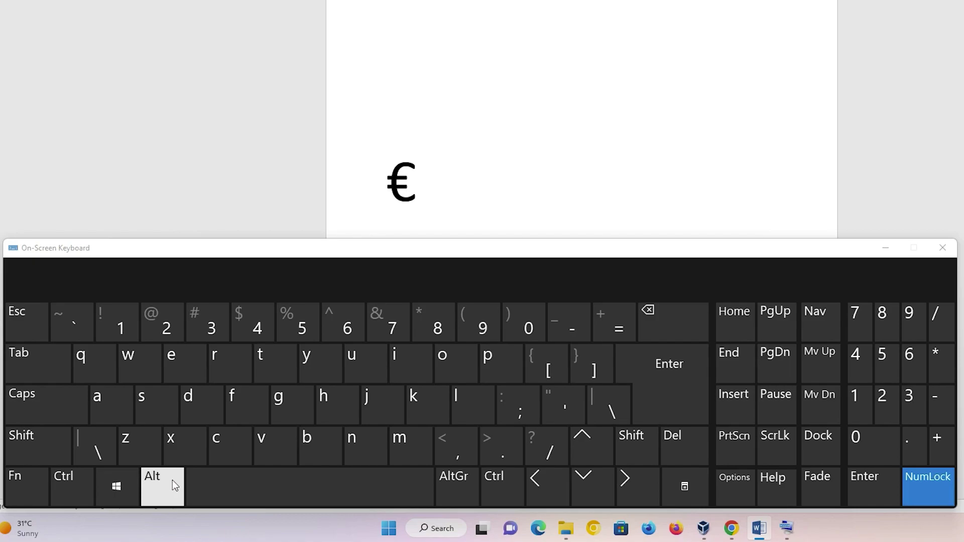
left_click(171, 482)
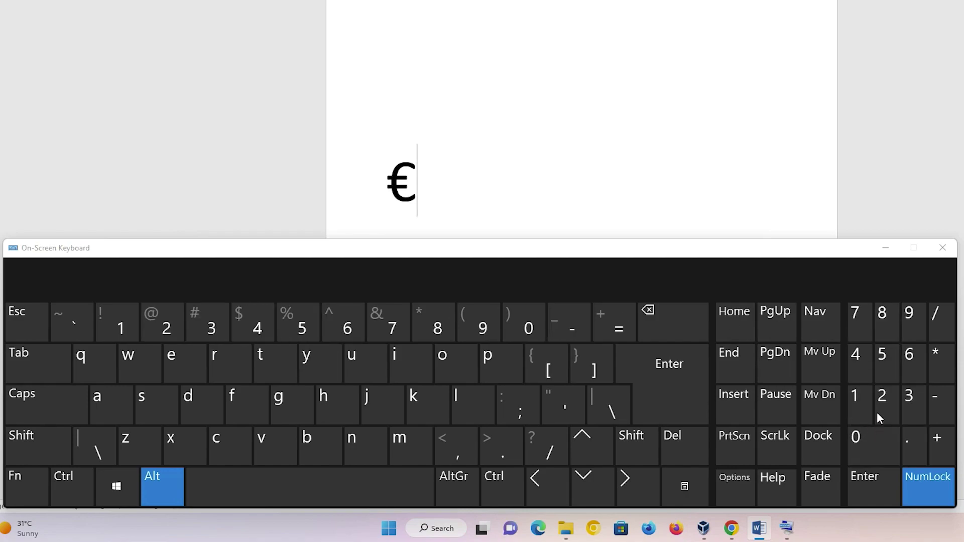
left_click(147, 492)
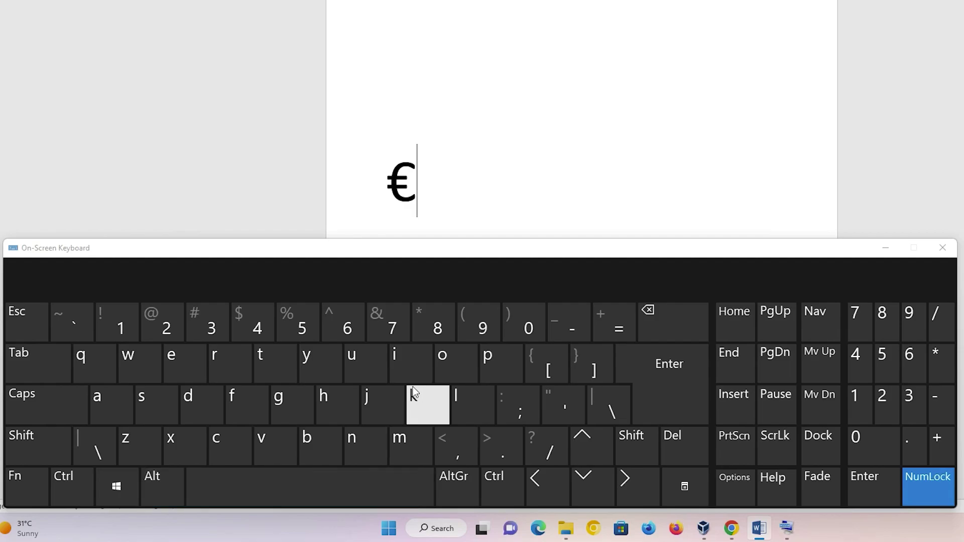
left_click(887, 248)
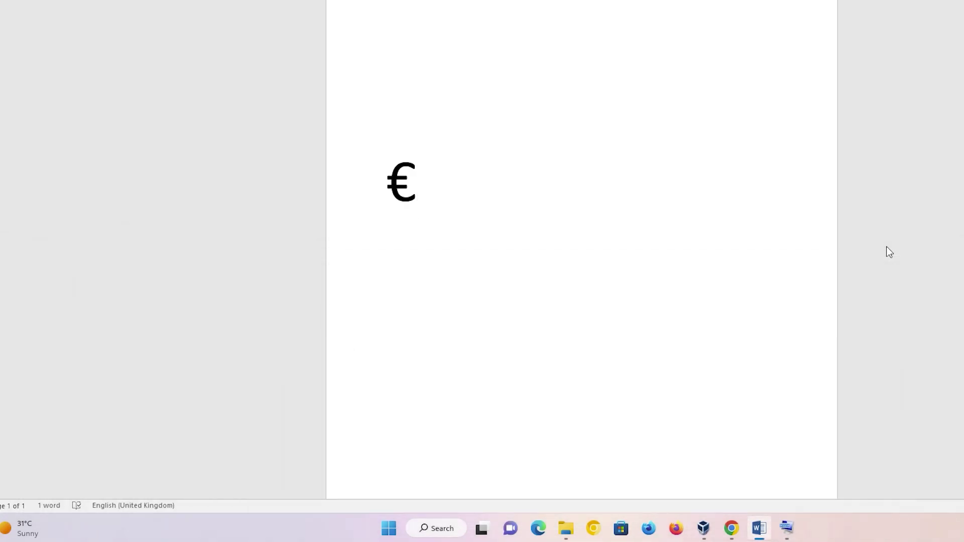
- Delete the € from the page and go to Settings > Time & language > Language & region
key("BackSpace")
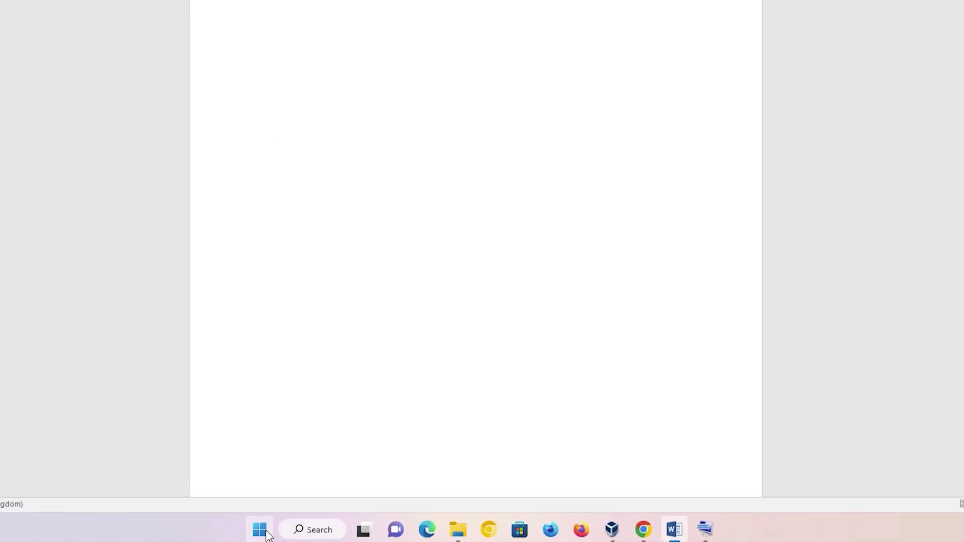
left_click(260, 530)
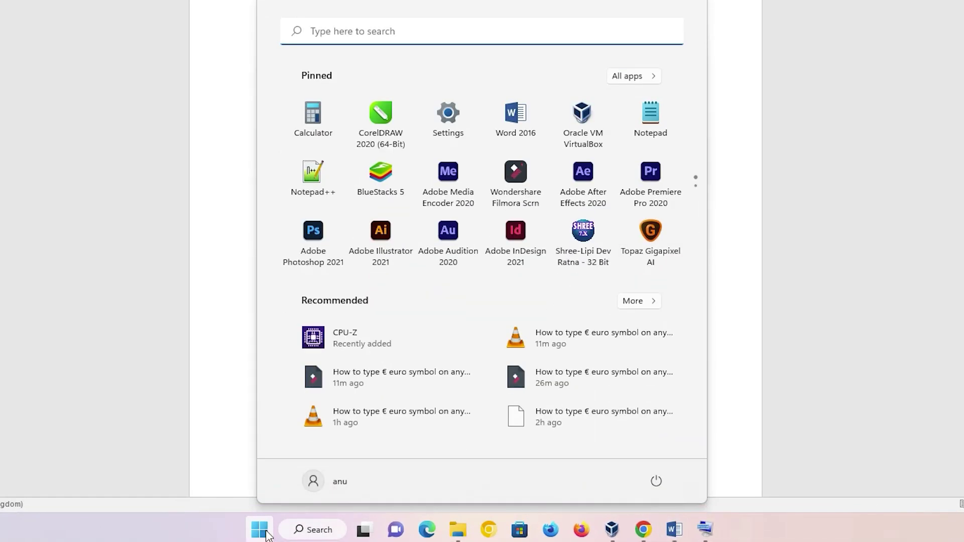
type("se")
left_click(308, 154)
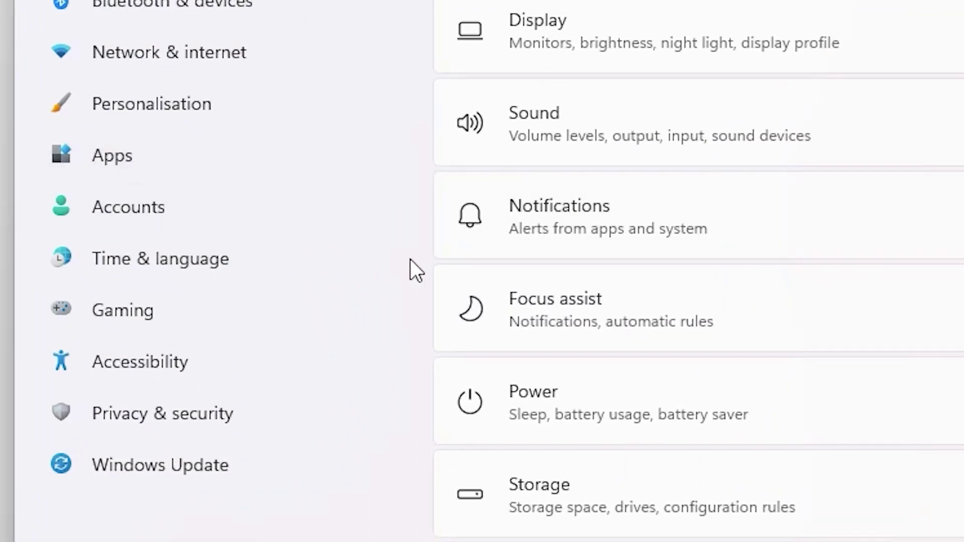
left_click(182, 251)
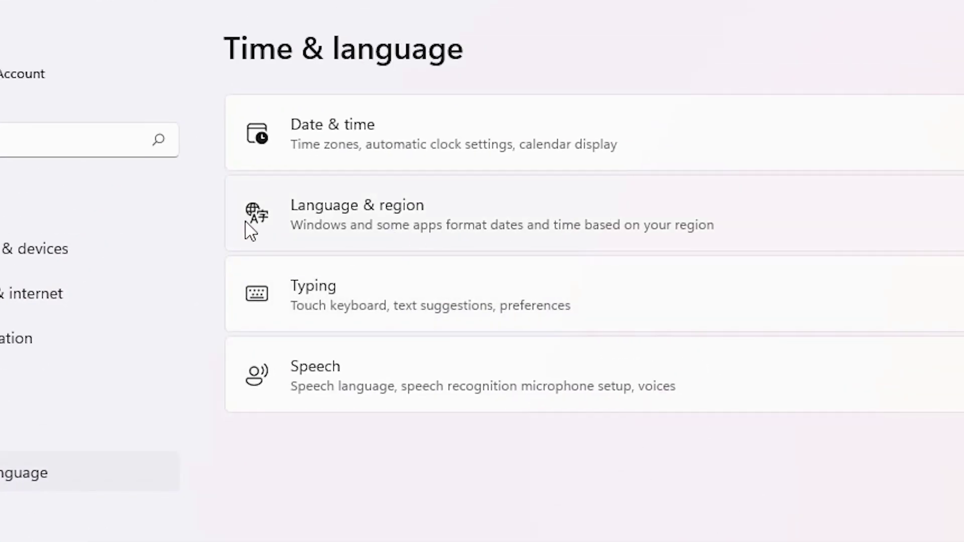
left_click(380, 221)
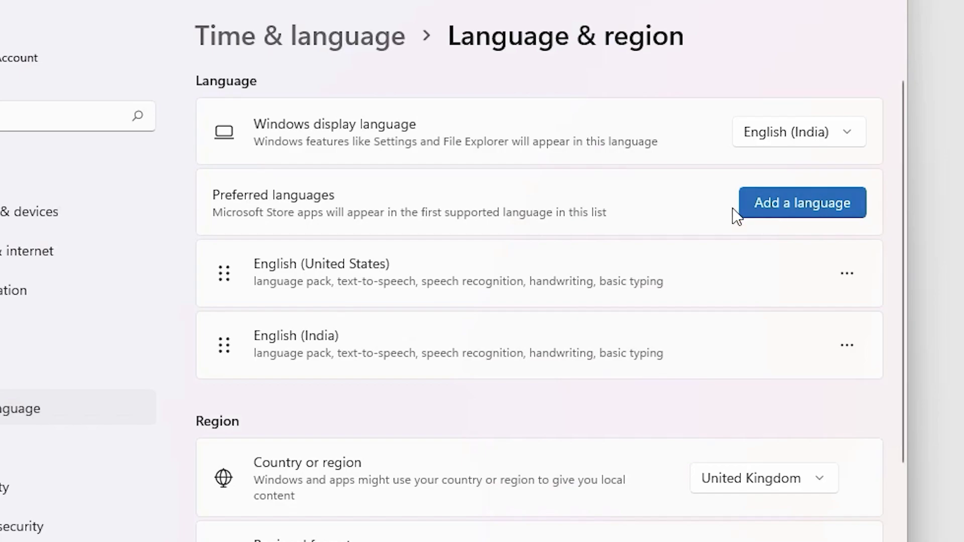
- Add English (United Kingdom) as a preferred language and install it with its optional features
left_click(781, 211)
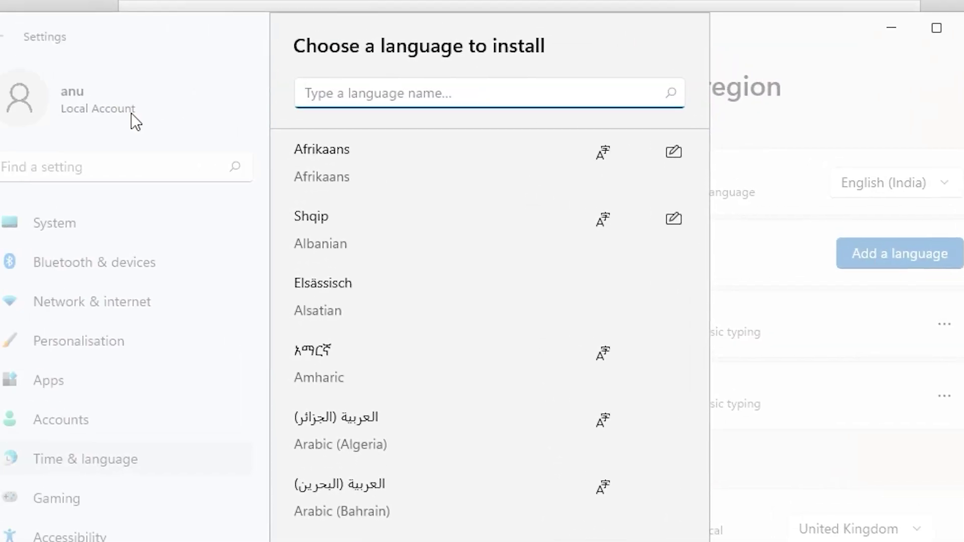
type("eng")
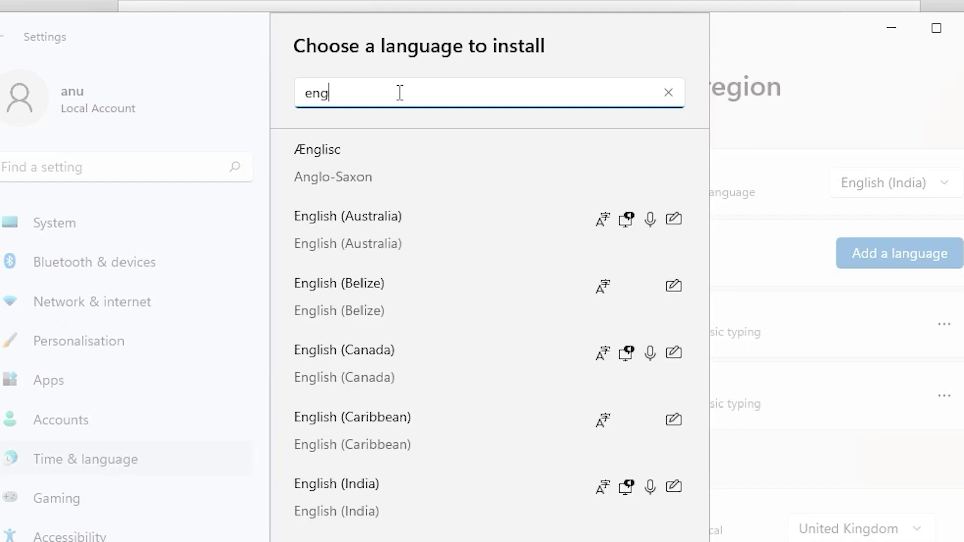
scroll(509, 489, "down", 5)
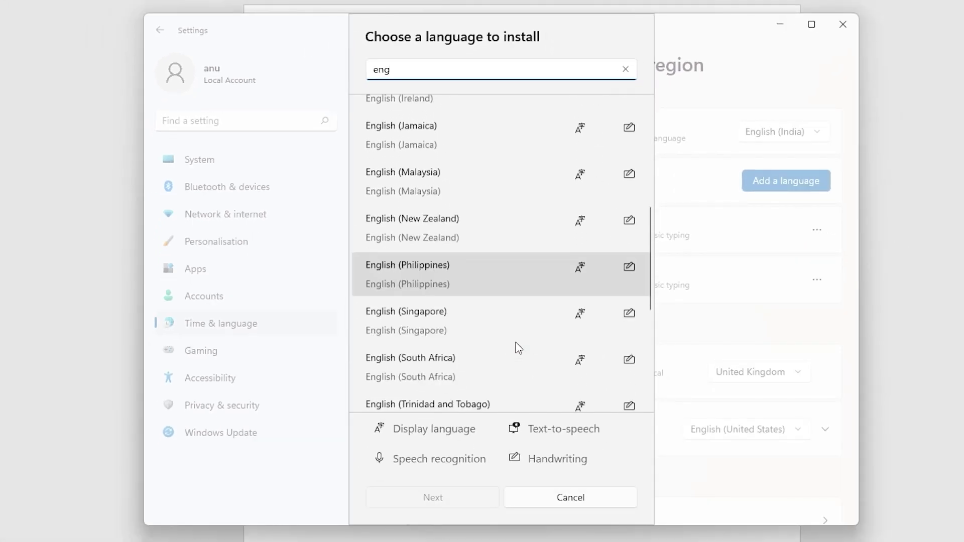
scroll(517, 347, "down", 5)
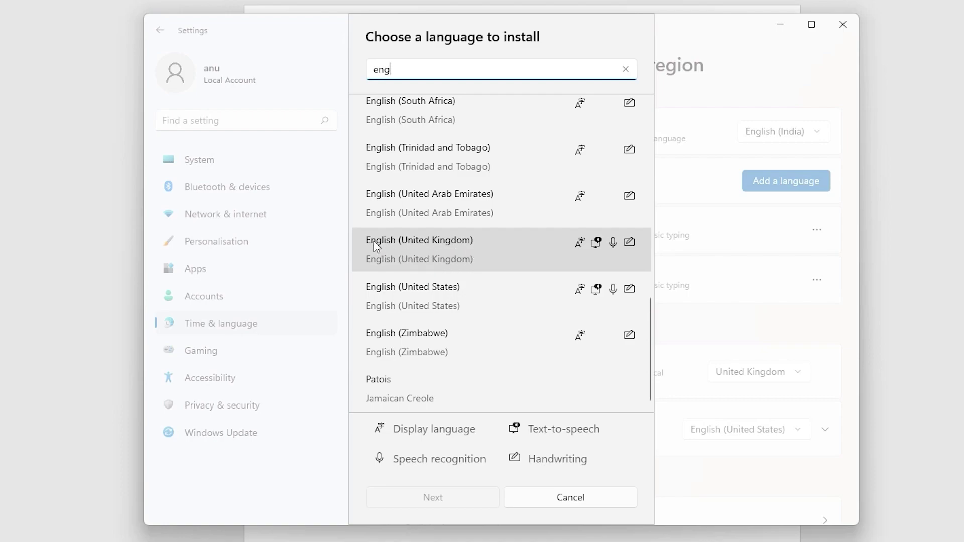
left_click(439, 240)
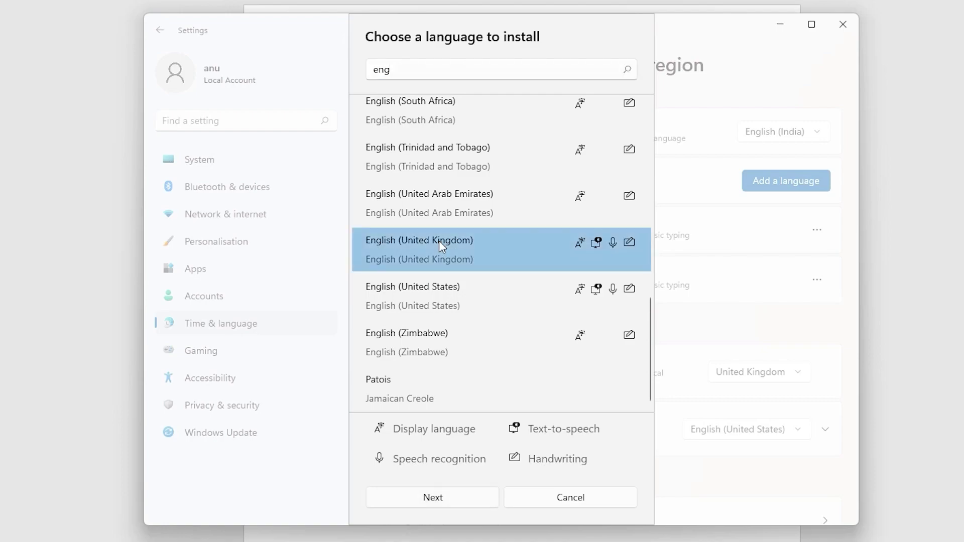
left_click(448, 497)
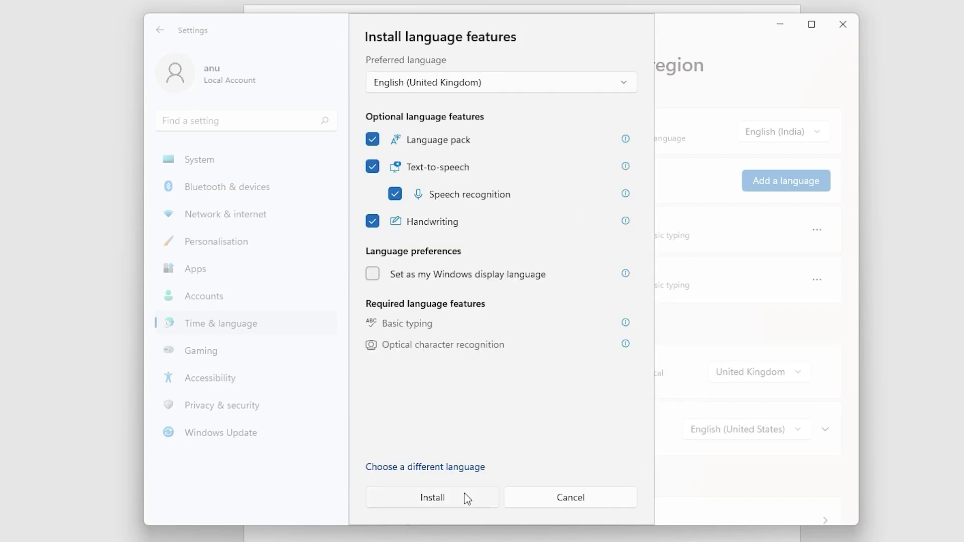
left_click(465, 498)
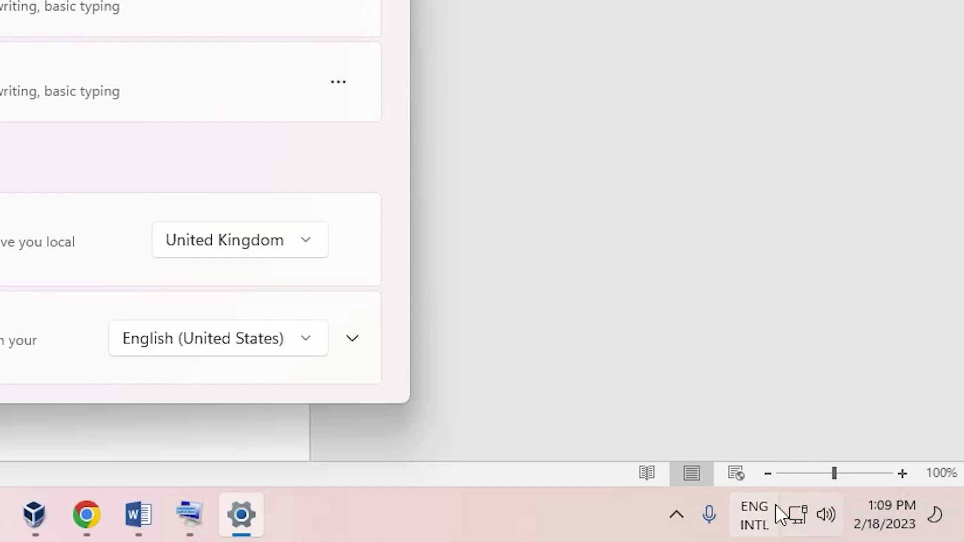
- From Typing > Advanced keyboard settings, open Language bar options and centre the Text Services dialog
left_click(753, 522)
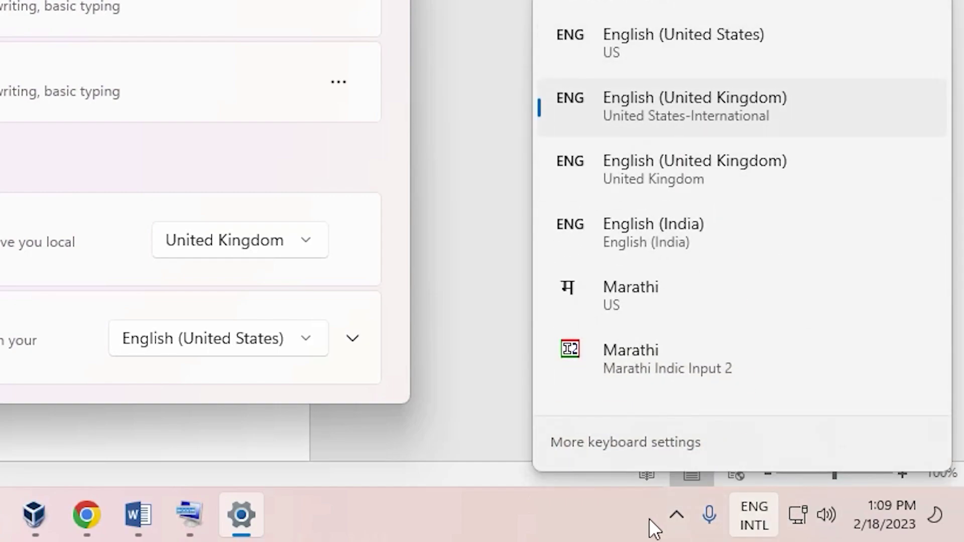
left_click(737, 512)
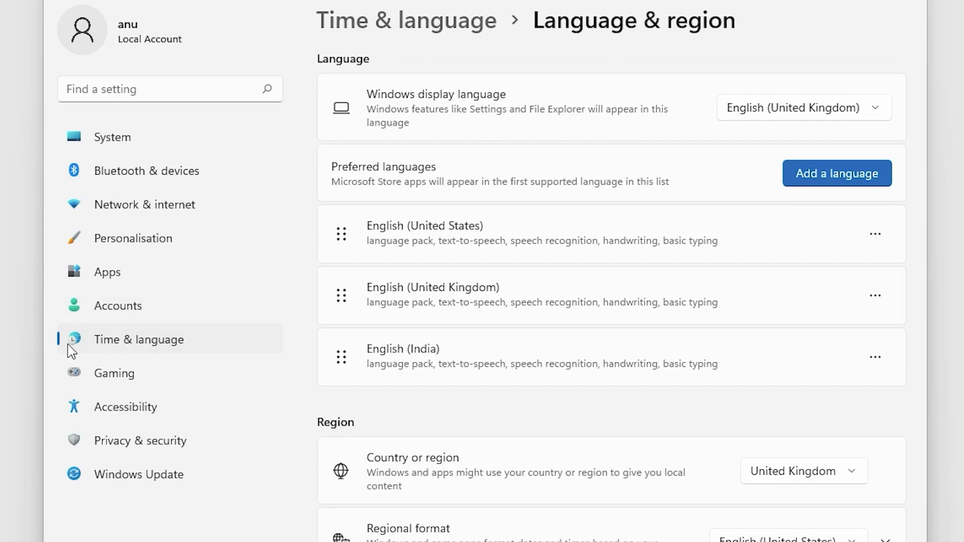
left_click(197, 340)
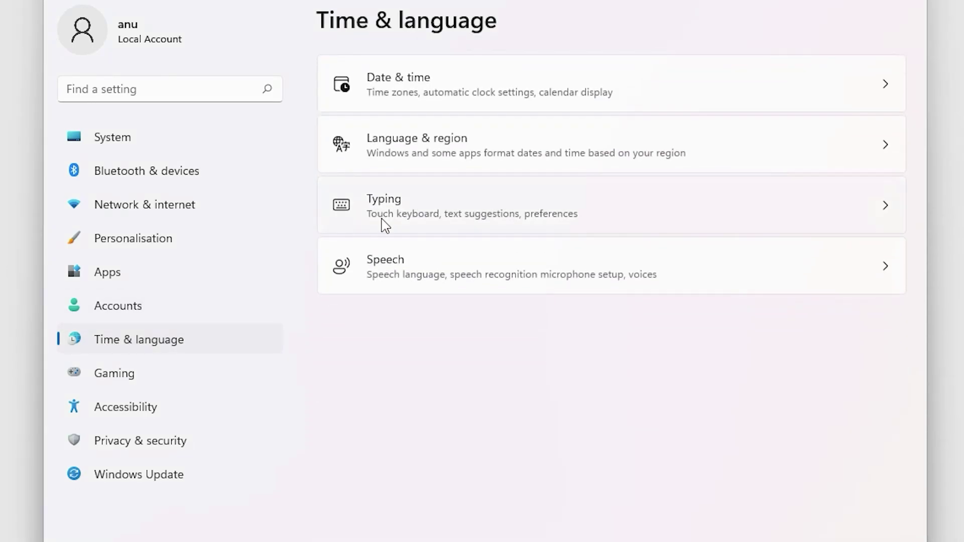
left_click(466, 213)
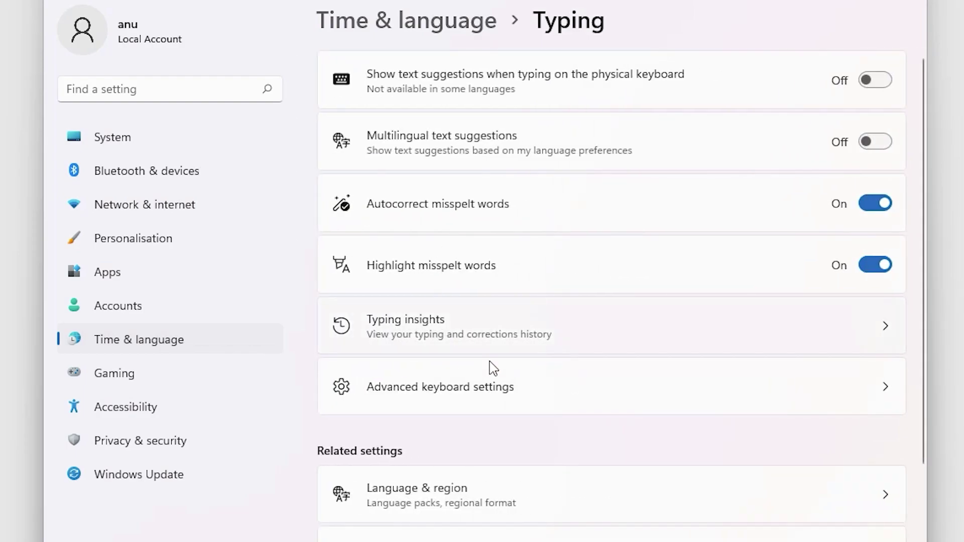
left_click(440, 391)
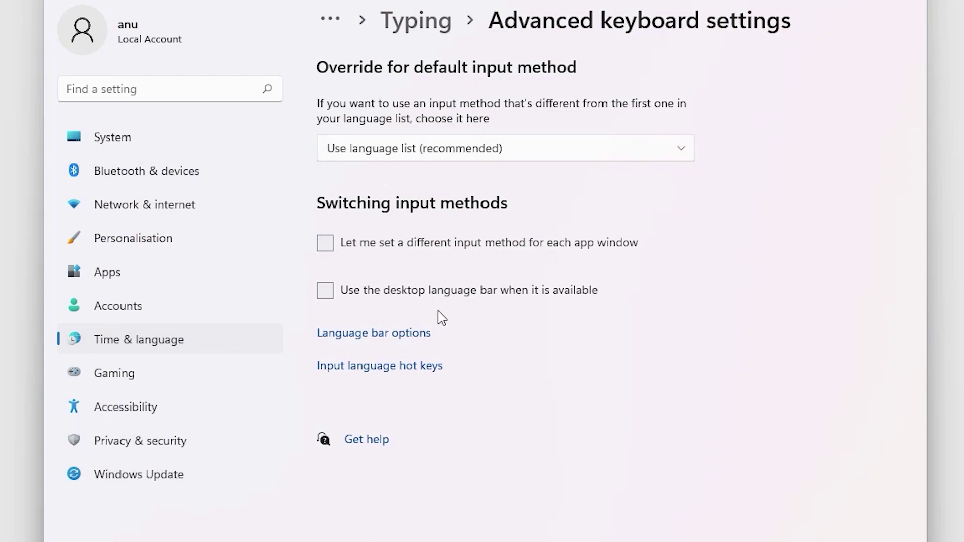
left_click(407, 340)
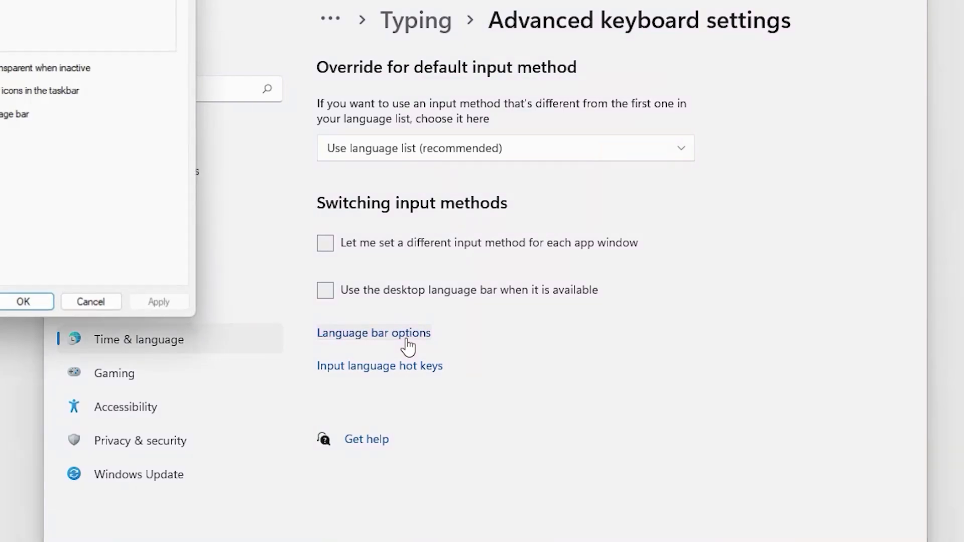
left_click_drag(47, 1, 452, 21)
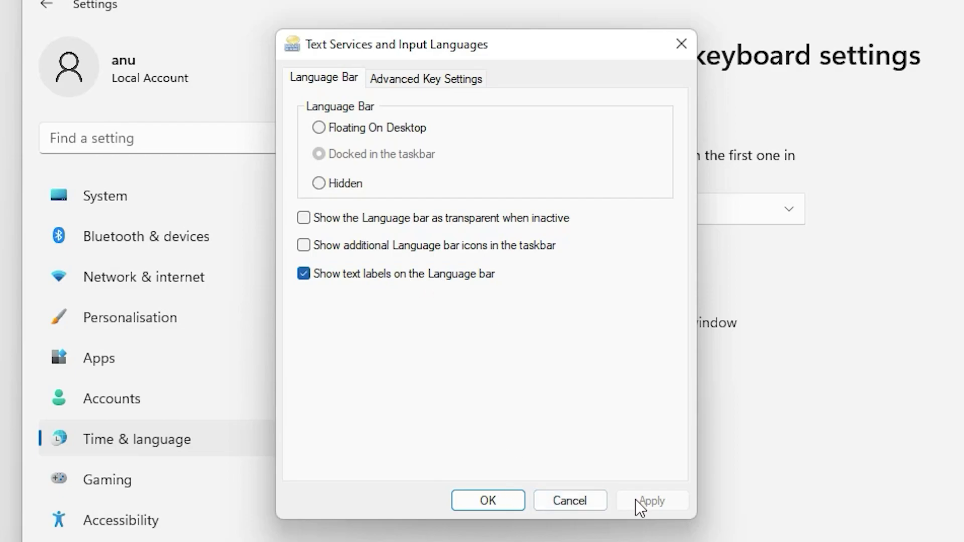
- Close the language bar dialog with OK and switch the keyboard layout to English (United Kingdom)
left_click(505, 505)
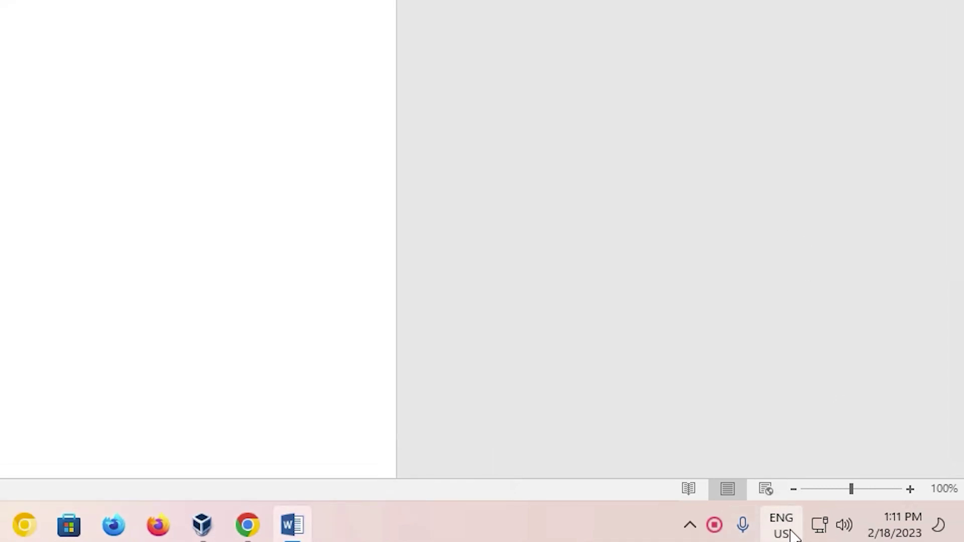
left_click(779, 527)
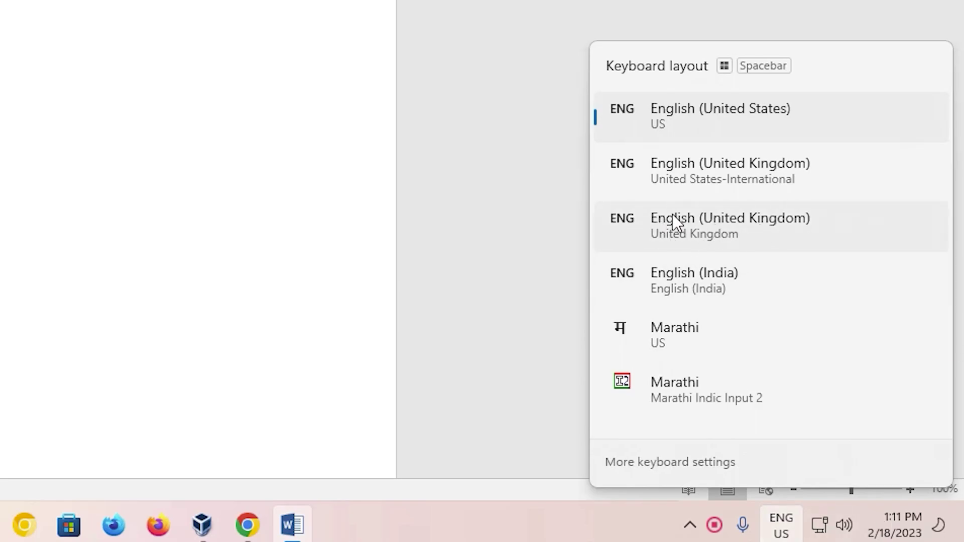
left_click(658, 229)
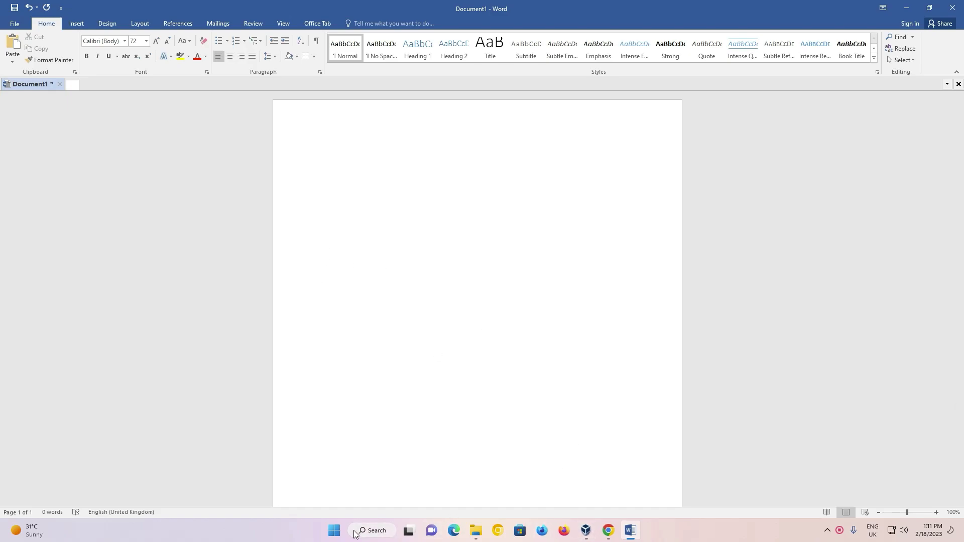
- Launch the On-Screen Keyboard from Windows search
left_click(334, 531)
type("on")
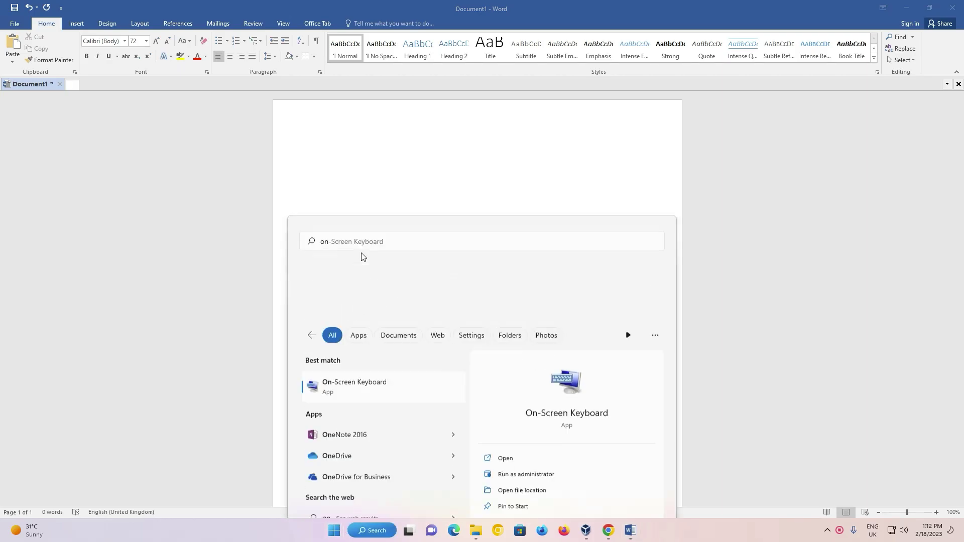
left_click(362, 254)
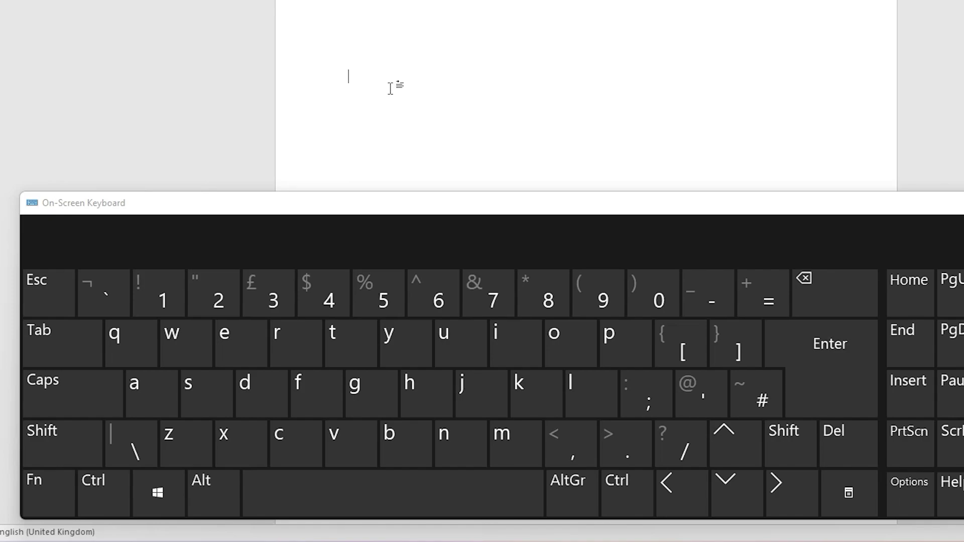
left_click(114, 513)
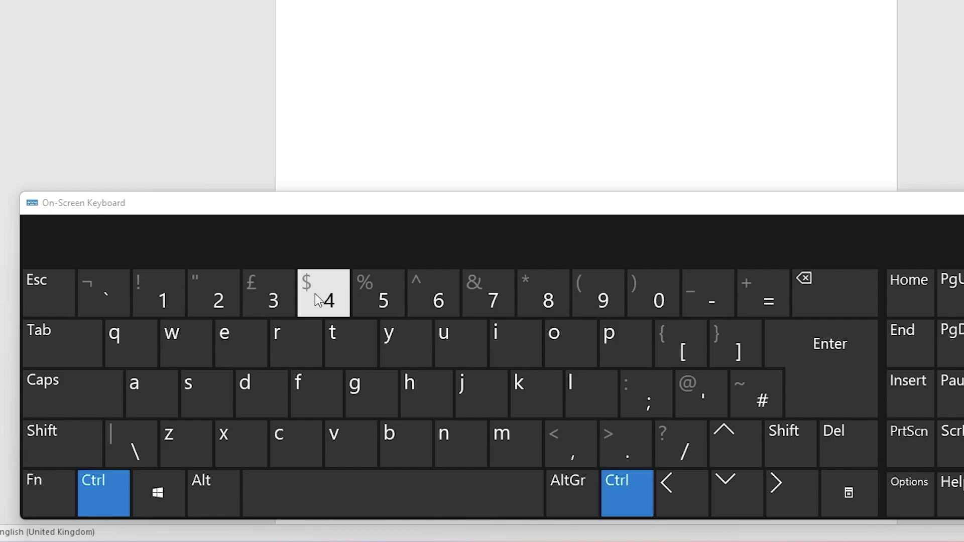
- Insert € with Ctrl+Alt+4 on the On-Screen Keyboard, then add three more € after it
key("alt")
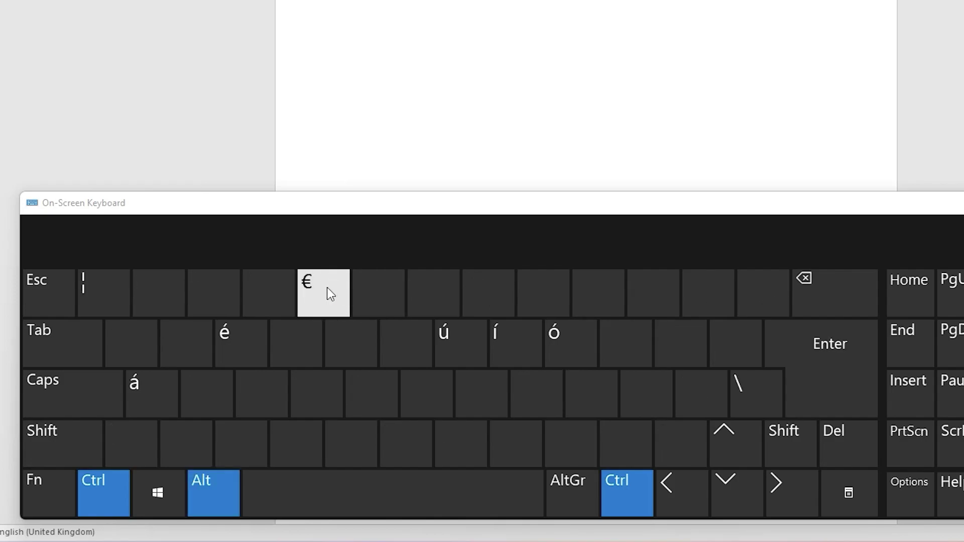
left_click(326, 289)
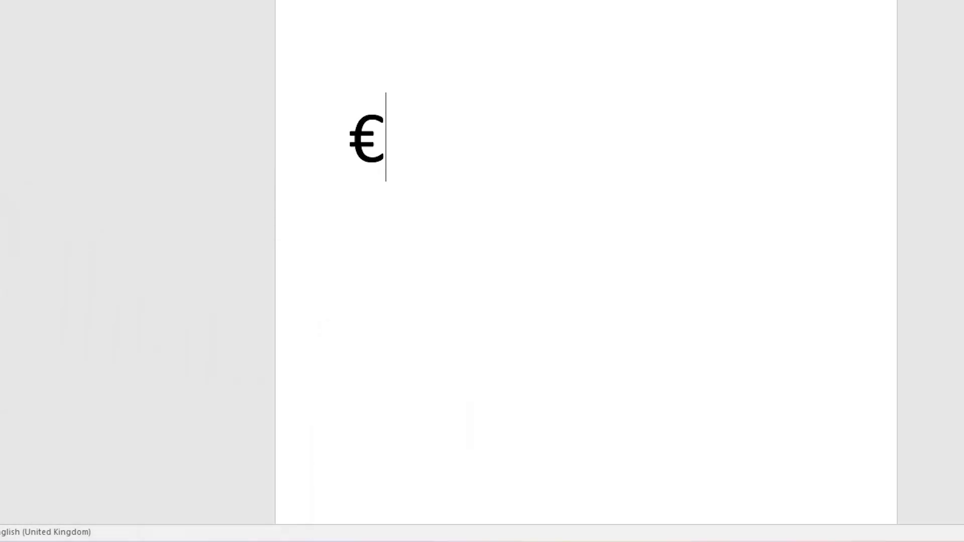
double_click(441, 144)
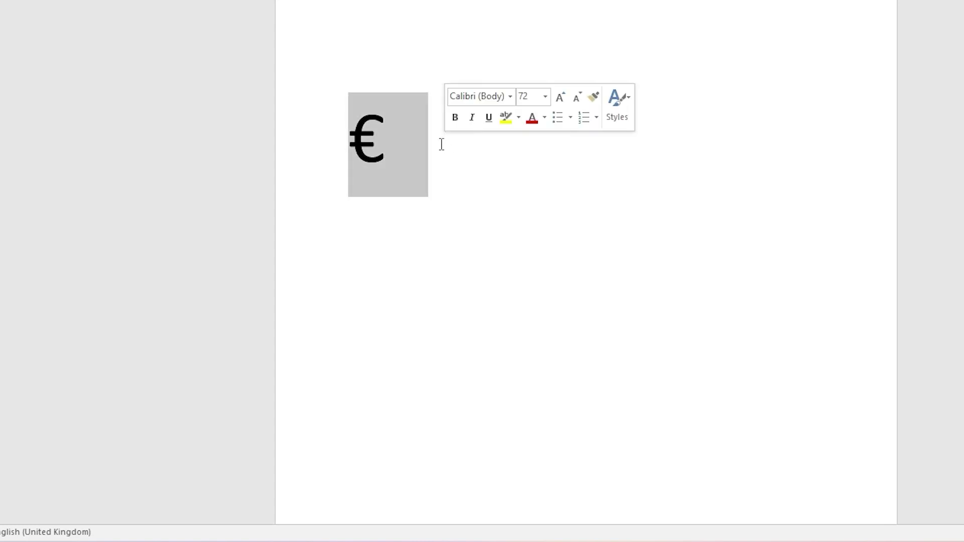
left_click(426, 145)
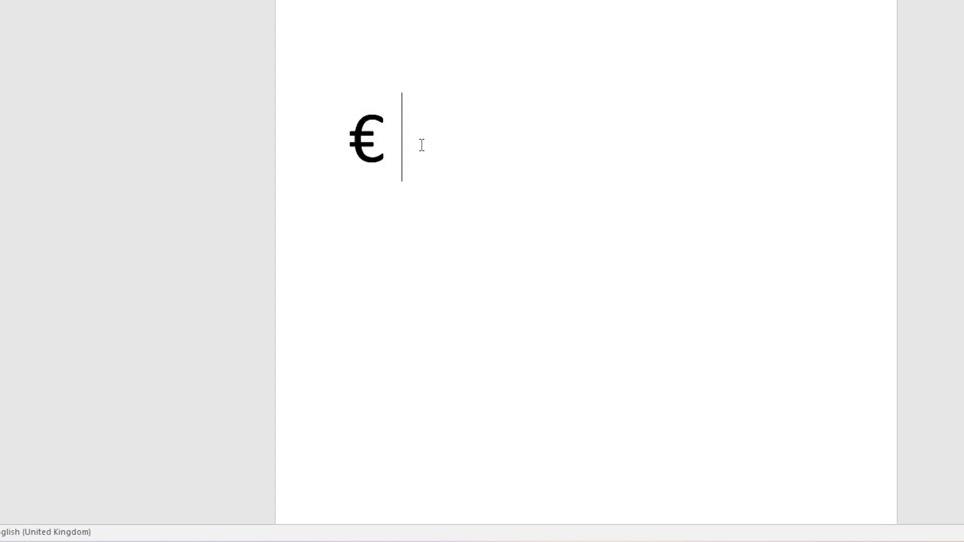
type("€")
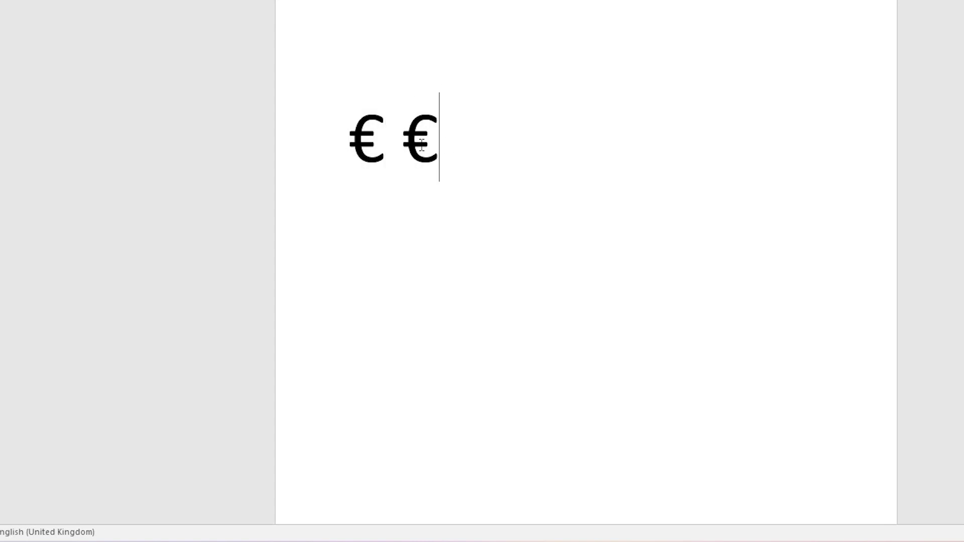
type("€€€")
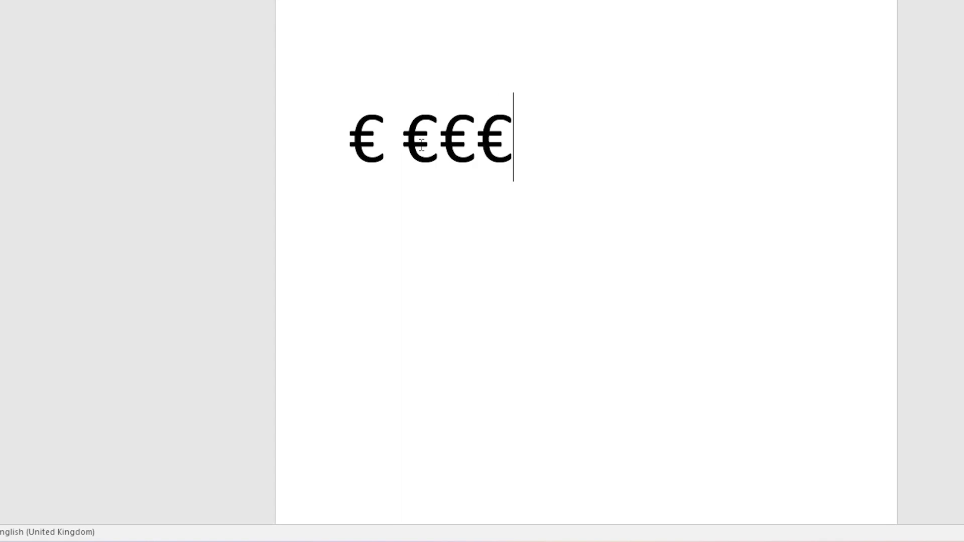